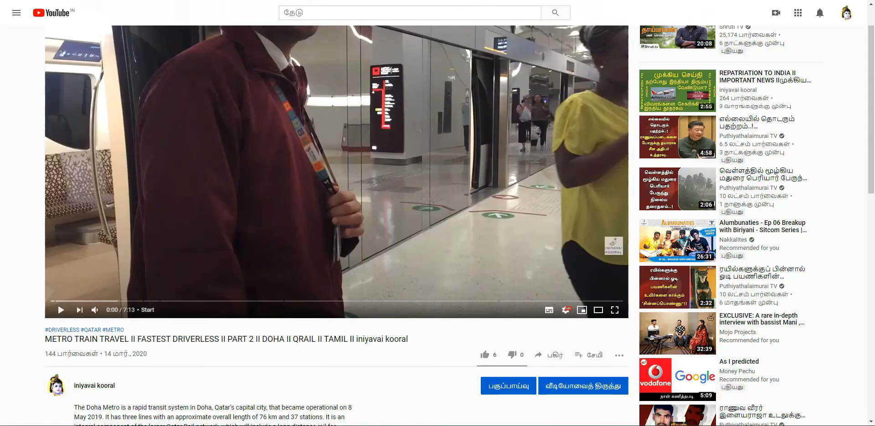
Expand the Doha metro video's description and examine its timestamp list alongside the chapter segments in the player
scroll(438, 226, "up", 1)
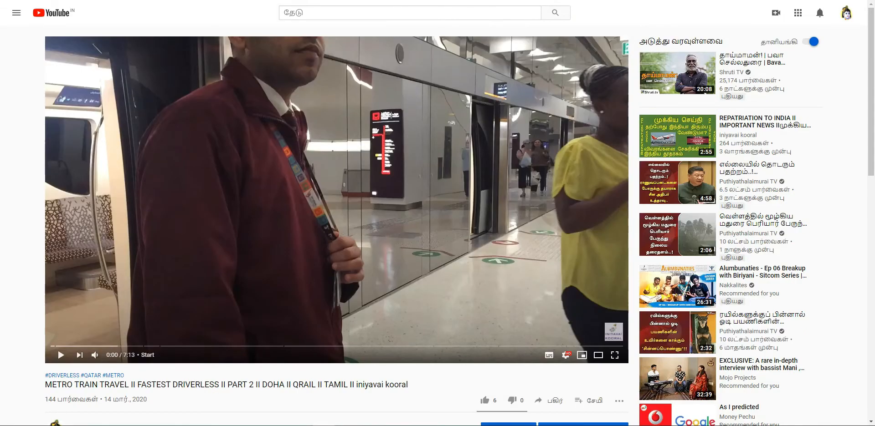
scroll(437, 226, "down", 1)
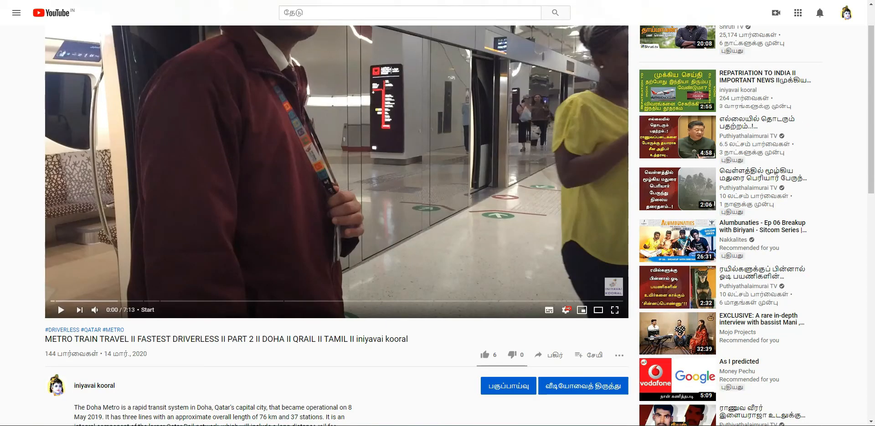
scroll(438, 225, "up", 1)
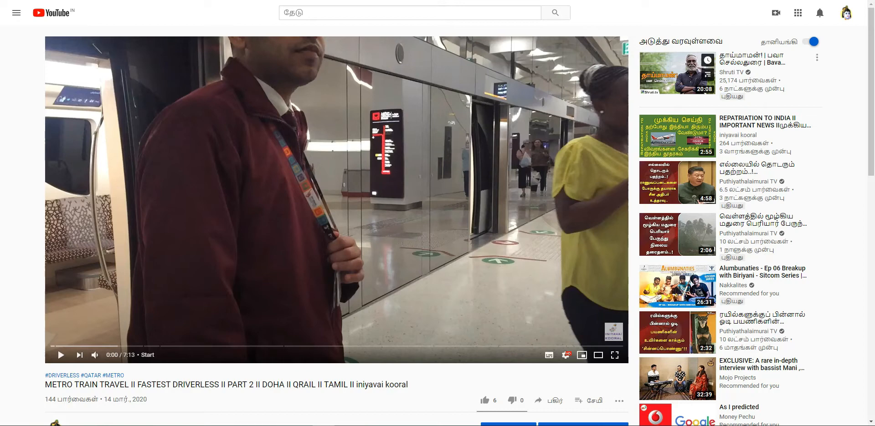
scroll(677, 136, "down", 10)
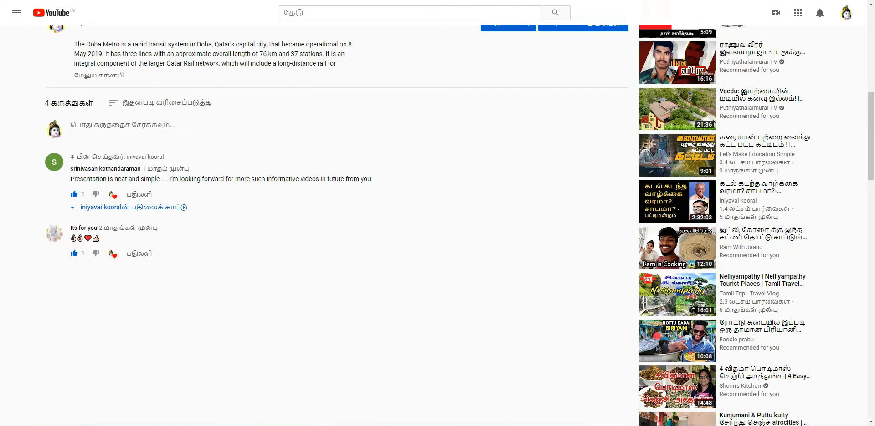
left_click(99, 76)
scroll(99, 76, "down", 2)
scroll(99, 76, "up", 2)
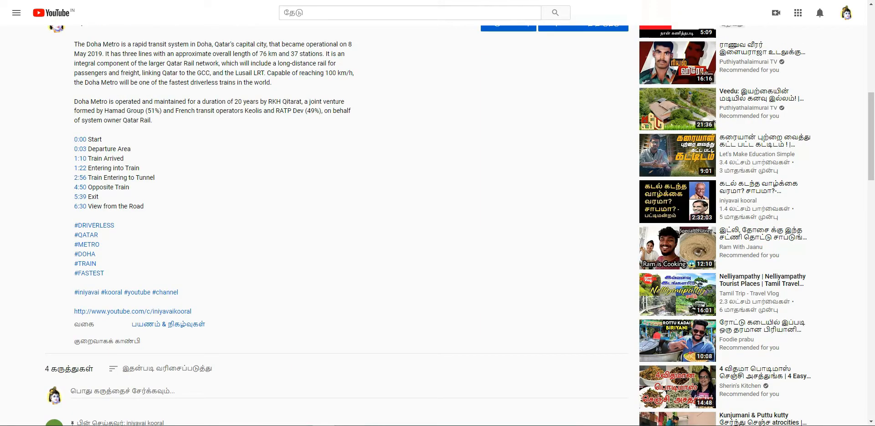
scroll(337, 225, "up", 5)
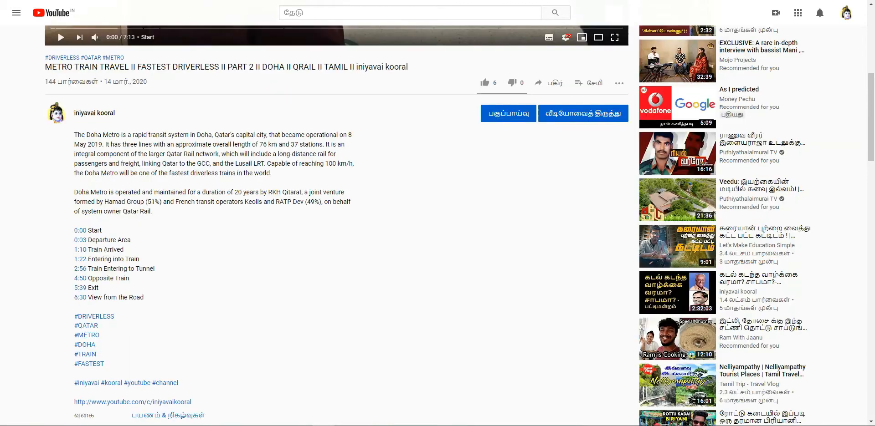
scroll(337, 225, "up", 1)
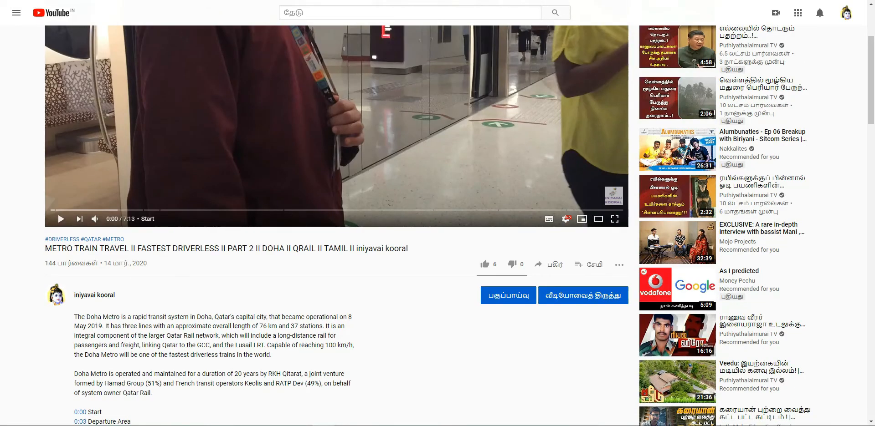
scroll(337, 226, "up", 3)
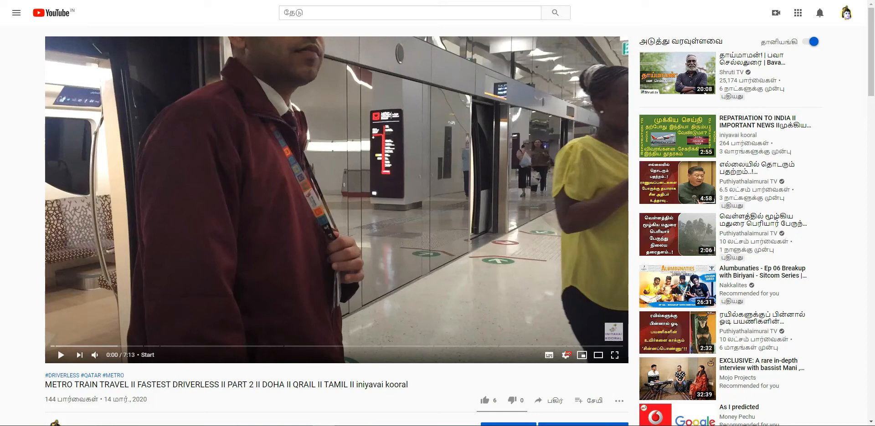
Open the video "THE GREAT RAJA RAJA CHOZHA II SPEECH IN SADHAYA VIZHA" from the channel's uploads and mute it
key("ctrl+Tab")
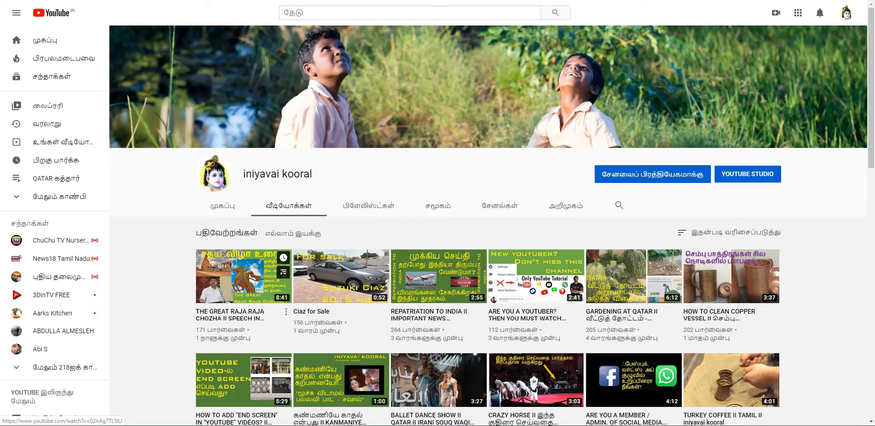
left_click(244, 277)
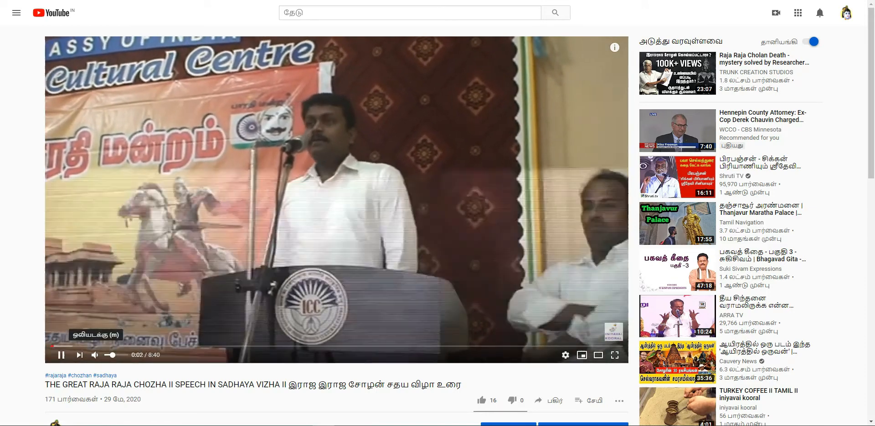
left_click(95, 355)
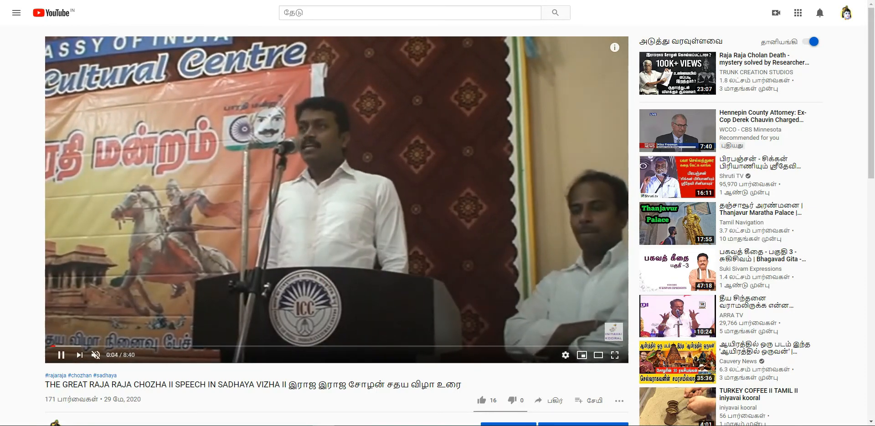
Open the Raja Raja Chozha speech video's details for editing in YouTube Studio
scroll(291, 228, "down", 1)
scroll(584, 386, "down", 1)
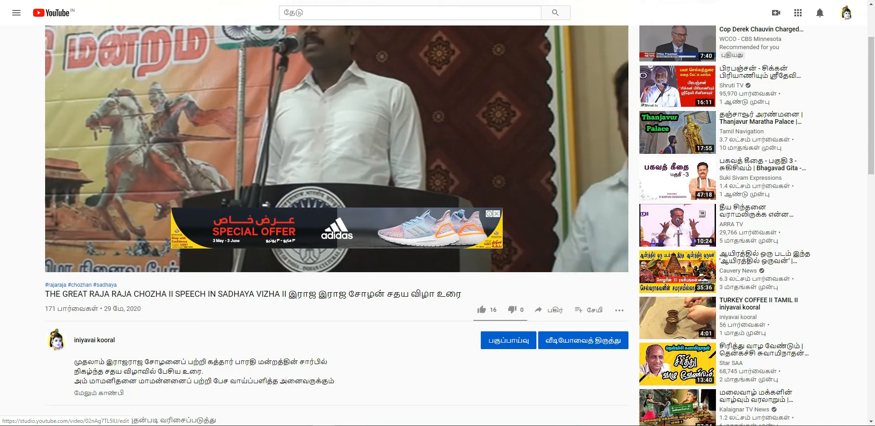
scroll(584, 341, "down", 4)
left_click(583, 159)
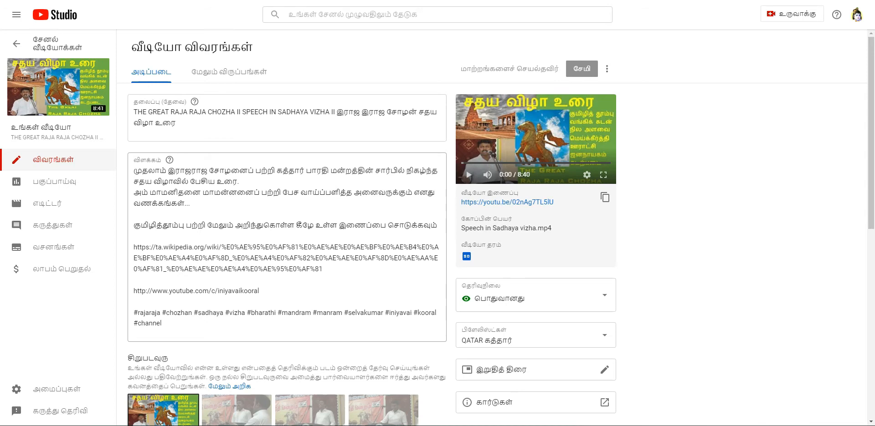
Add the line "1:00 குமிழித்தூம்பு" above the Wikipedia link in the description, copying the word from the existing text
left_click(438, 225)
key("Return")
key("Return")
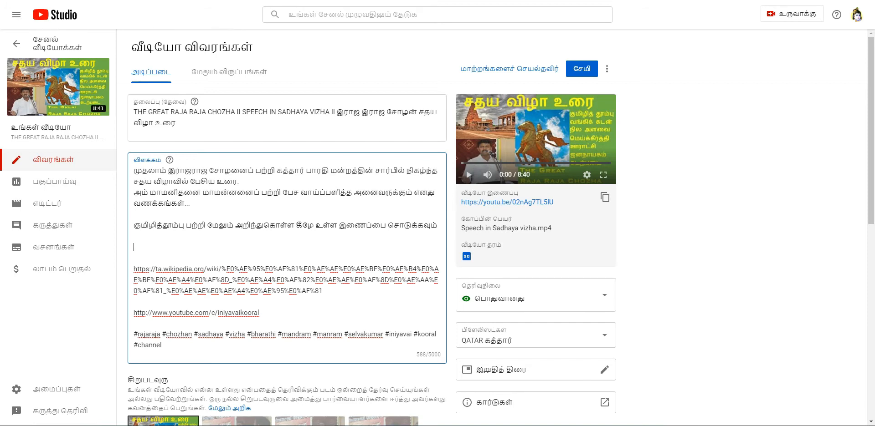
type("1:00")
left_click_drag(134, 225, 172, 225)
key("shift+Right")
key("ctrl+c")
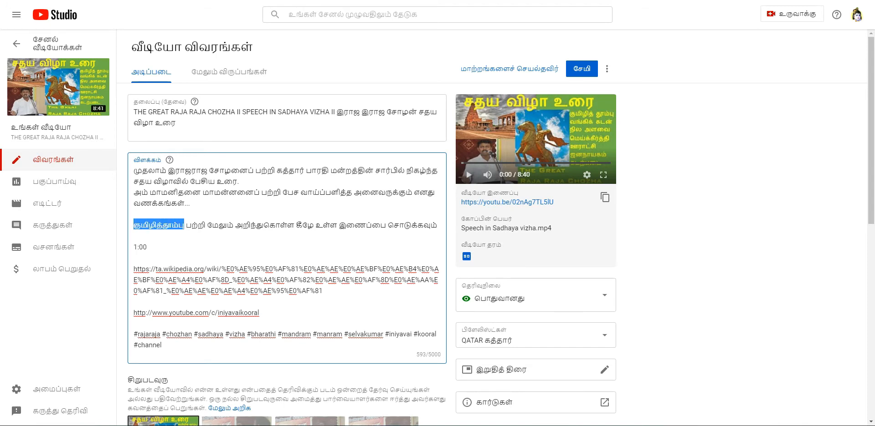
left_click(149, 247)
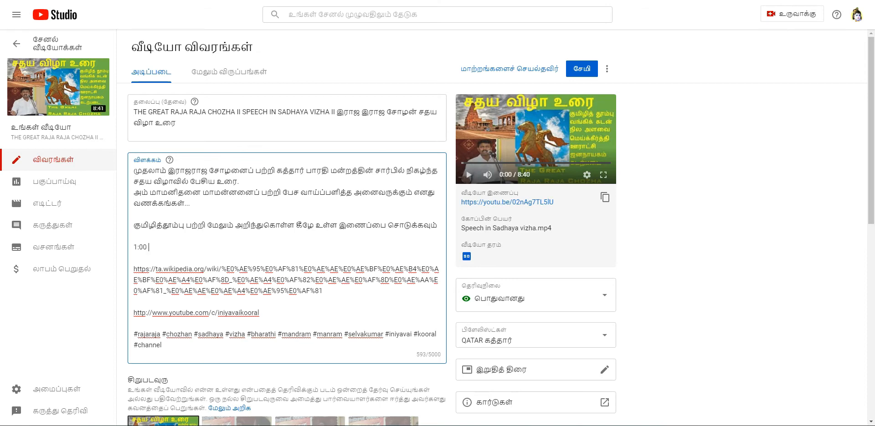
key("ctrl+v")
Add the timestamp line "2:00 jananayagam" below the 1:00 entry in the description
key("Return")
type("2")
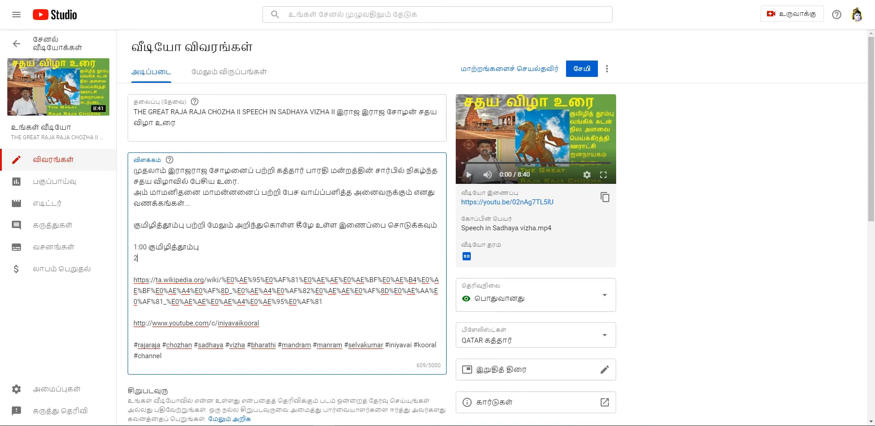
type(":00 jananayagam")
key("Return")
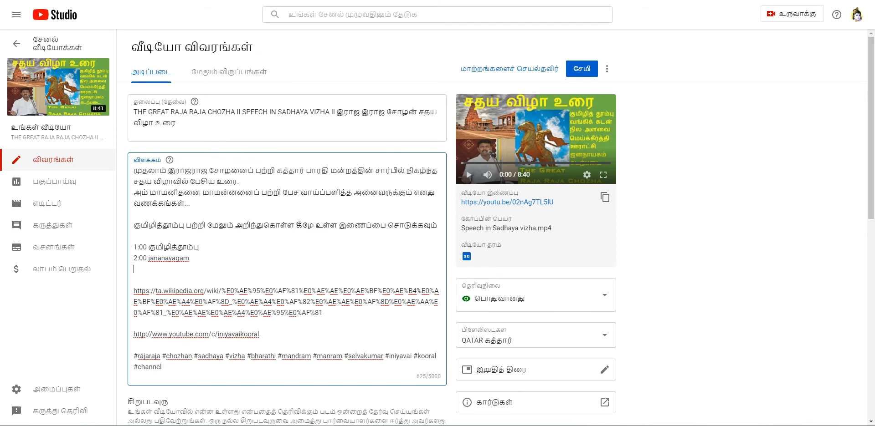
Add the timestamp line "3:17 bank" below the 2:00 entry in the description
type("3")
type(":00")
key("BackSpace")
key("BackSpace")
type("17")
type("bank")
Insert the line "0:00 Start" above the 1:00 entry in the description and save the video's changes
key("Return")
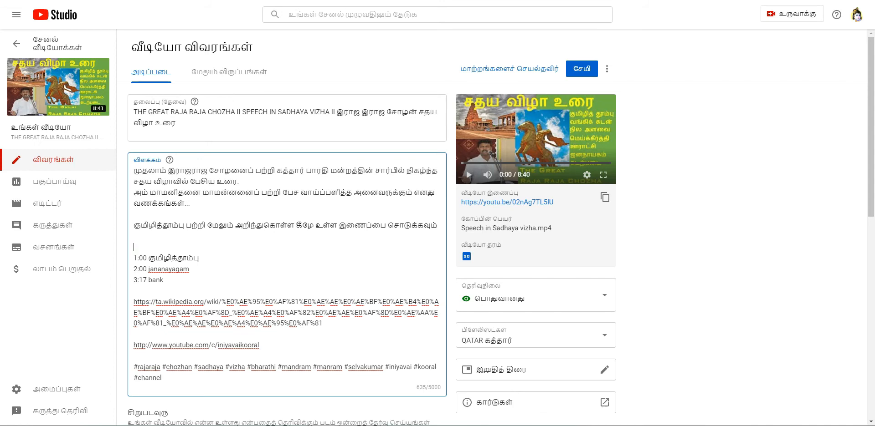
type("0:00")
type("Start")
left_click(582, 69)
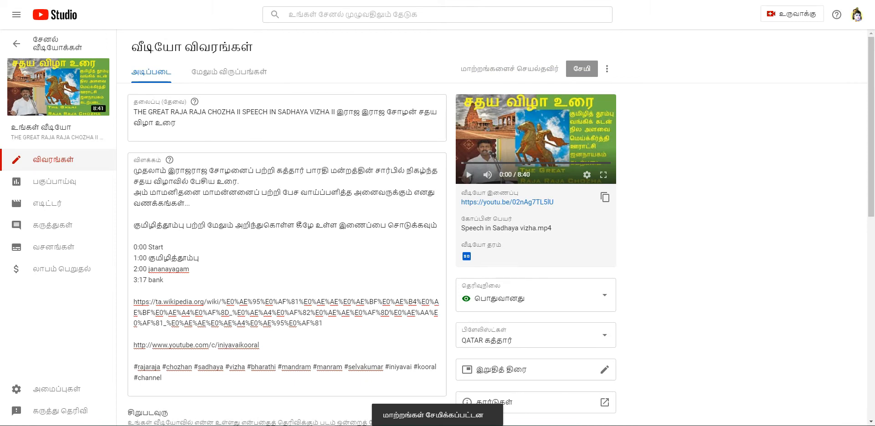
Switch to YouTube, go to the own channel page and play the Raja Raja Chozha speech video
left_click(144, 0)
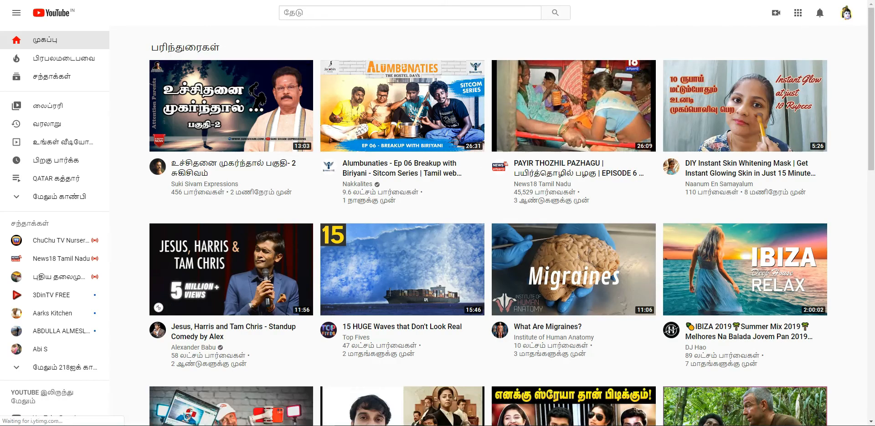
left_click(846, 13)
left_click(774, 71)
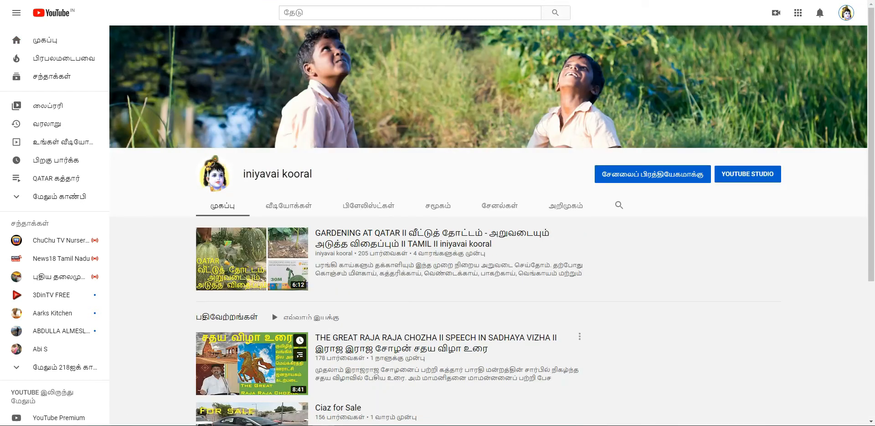
left_click(251, 362)
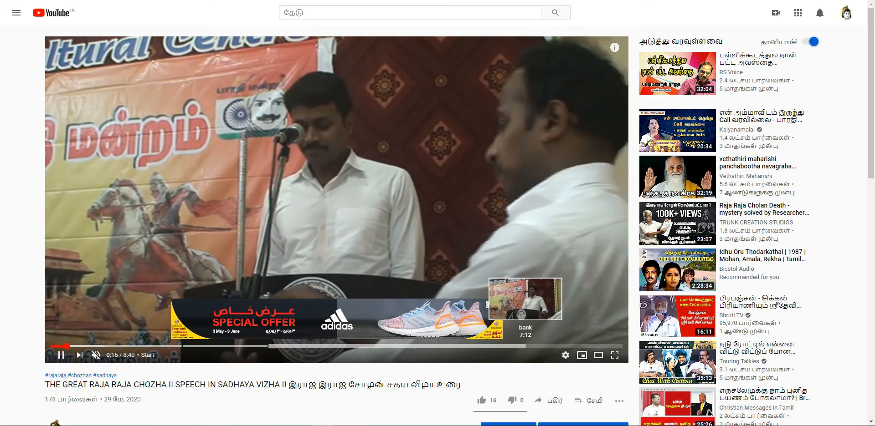
Expand the video's description, check its timestamps against the player's chapters, and jump to the jananayagam chapter on the timeline
scroll(525, 346, "down", 5)
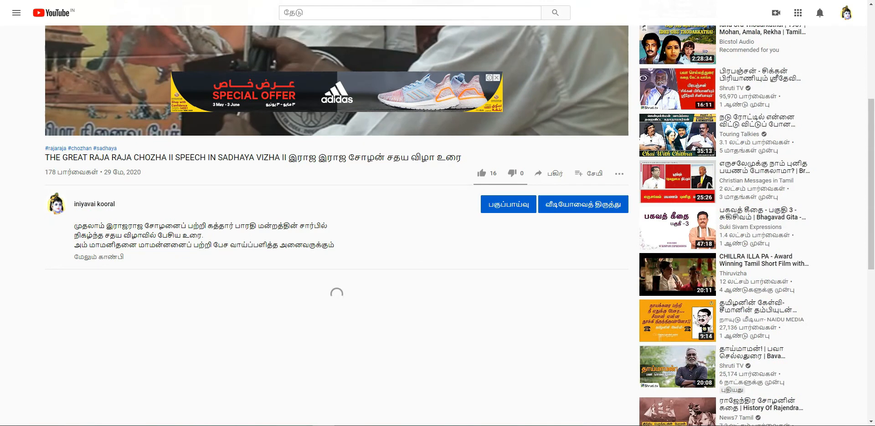
left_click(98, 257)
scroll(99, 257, "down", 1)
scroll(98, 257, "up", 2)
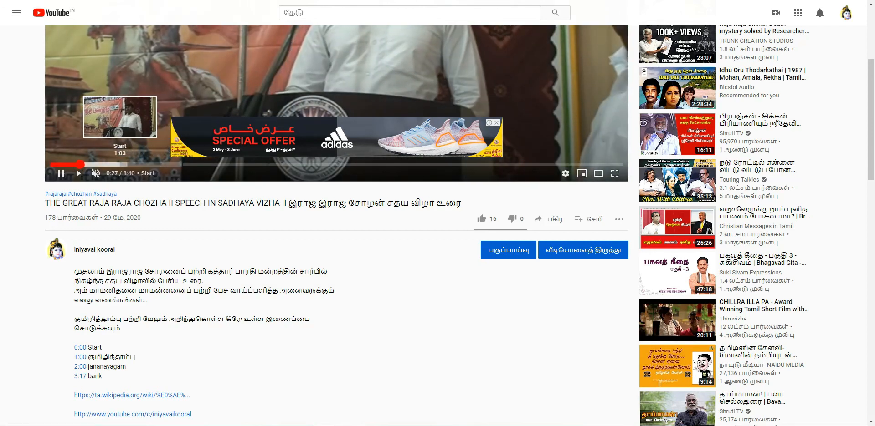
left_click(184, 165)
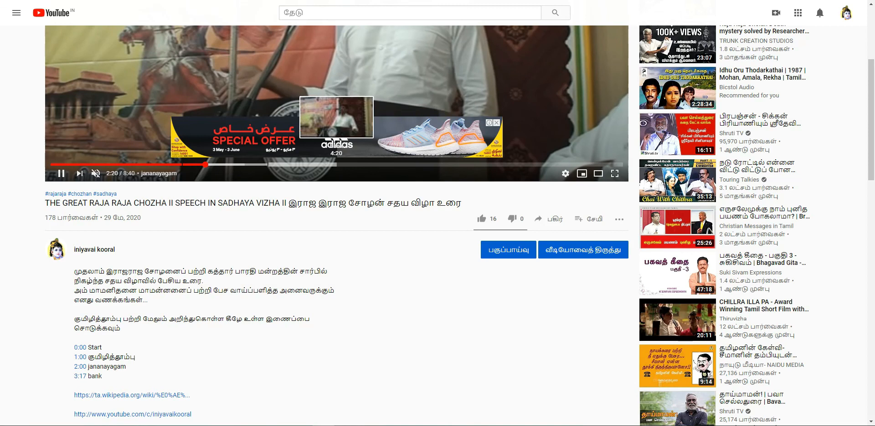
left_click_drag(126, 367, 87, 358)
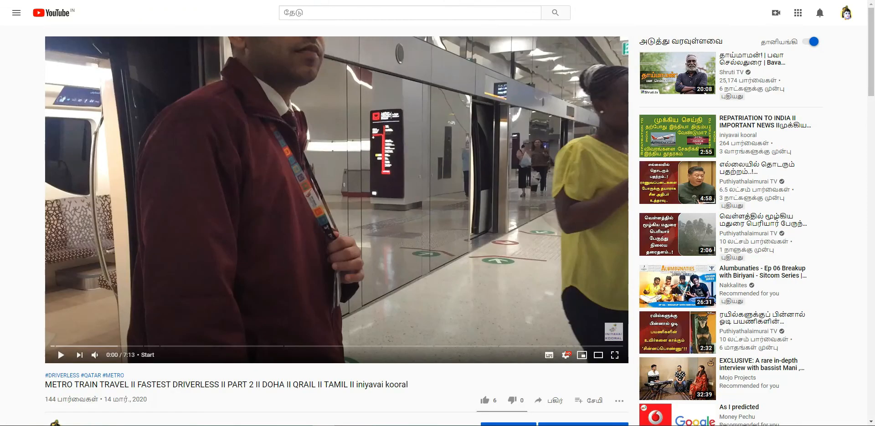
Return to the Doha metro video and compare its description timestamps with the chapters on its timeline
scroll(336, 225, "down", 8)
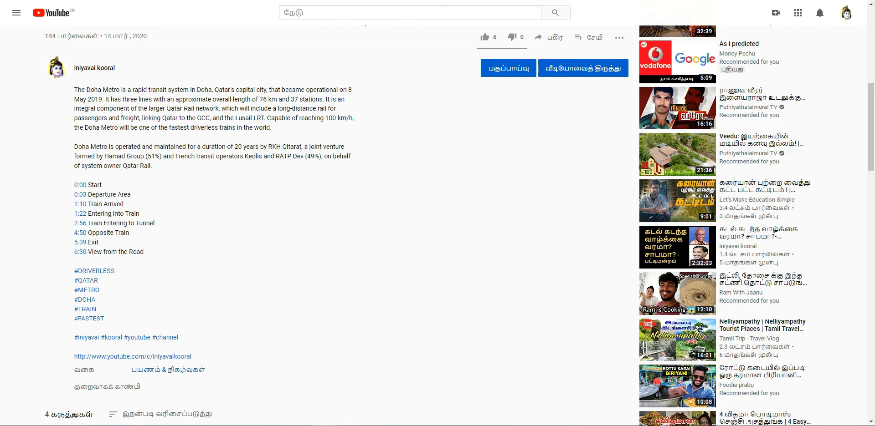
scroll(149, 301, "up", 7)
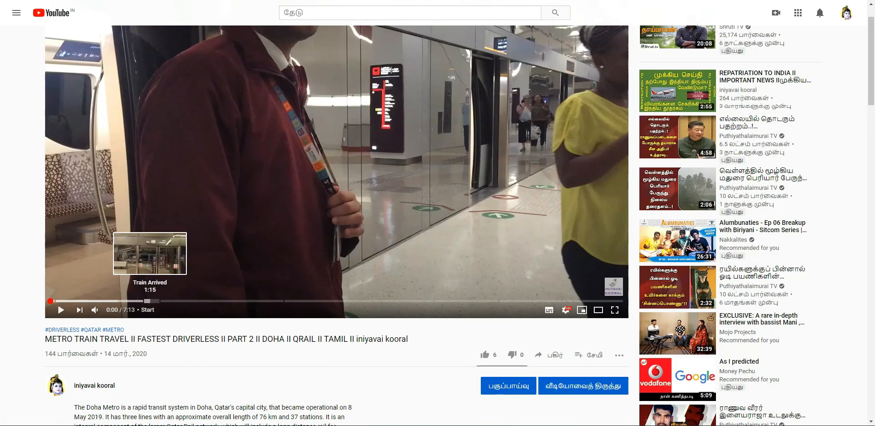